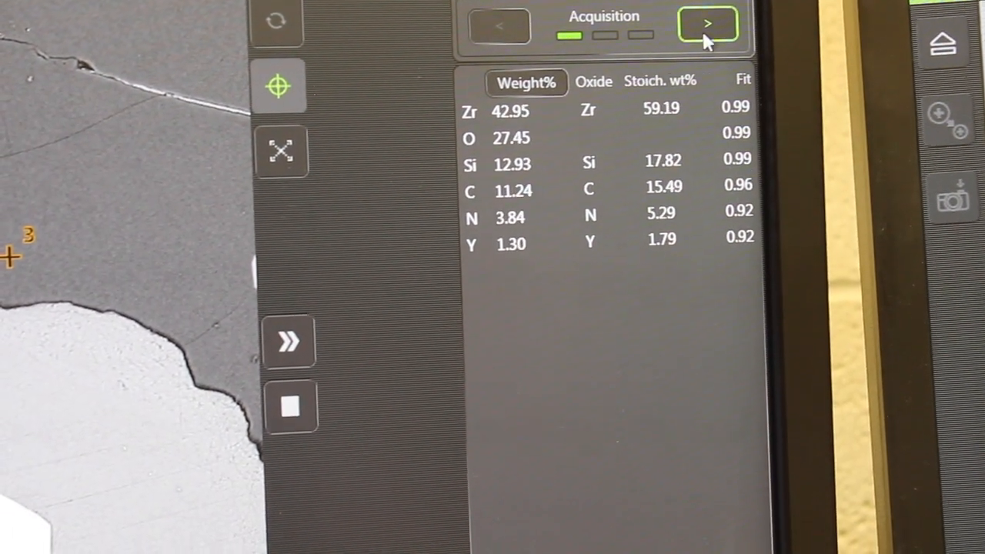
- Move from acquisition to the analysis stage, showing the labelled spectrum with Zr, O, Si, C, N, Y
click(700, 28)
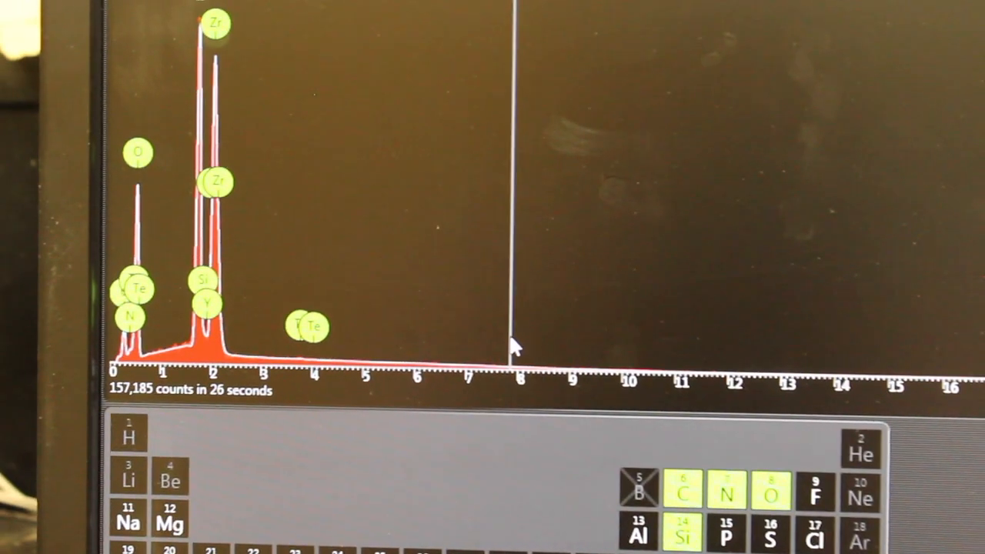
- Label the small peaks near 8–9 keV and add gold to the identified elements
double_click(512, 346)
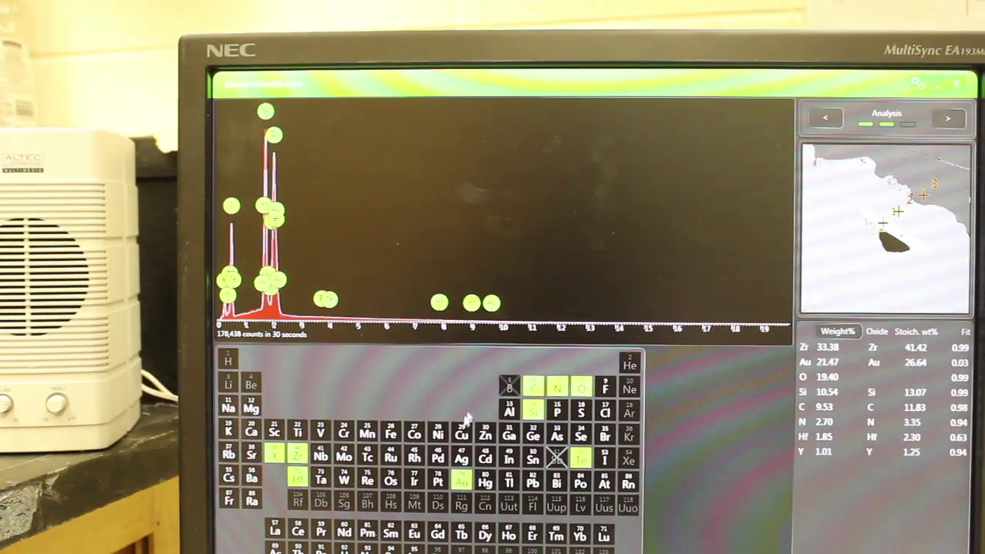
click(491, 498)
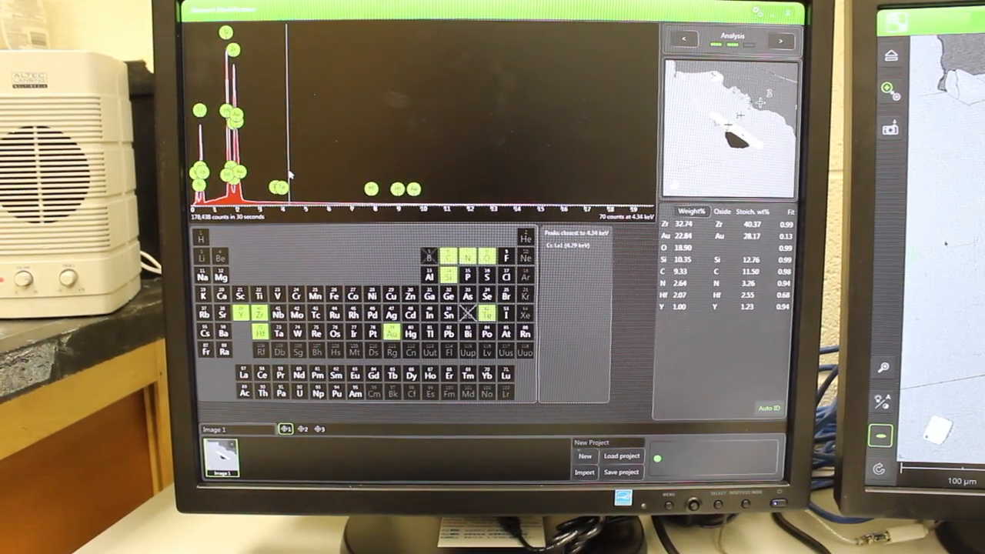
scroll(290, 175, up, 3)
scroll(294, 176, down, 3)
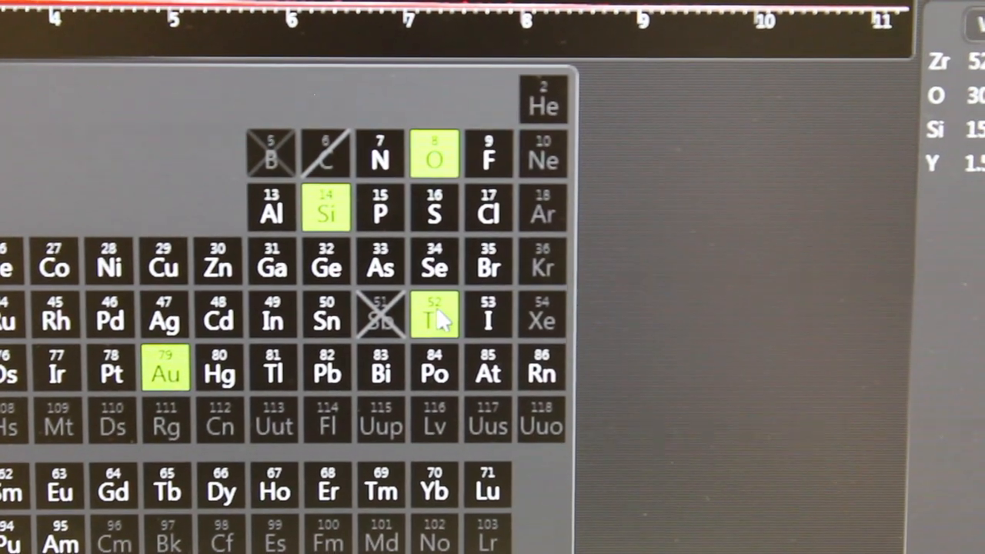
- Review tellurium's line positions against the spectrum, then exclude Te, leaving Zr 52.08, O 30.87, Si 15.53, Y 1.52
right_click(445, 316)
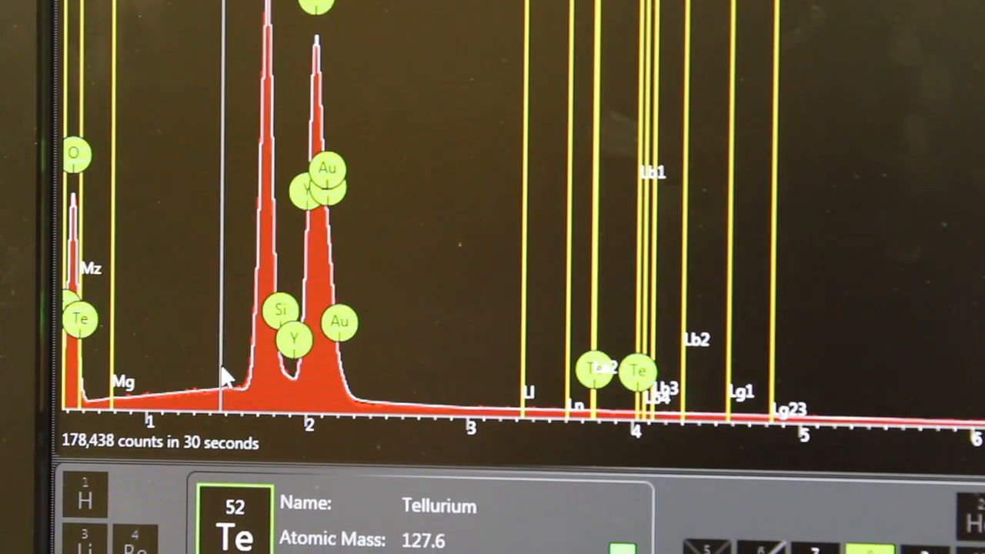
scroll(234, 384, up, 3)
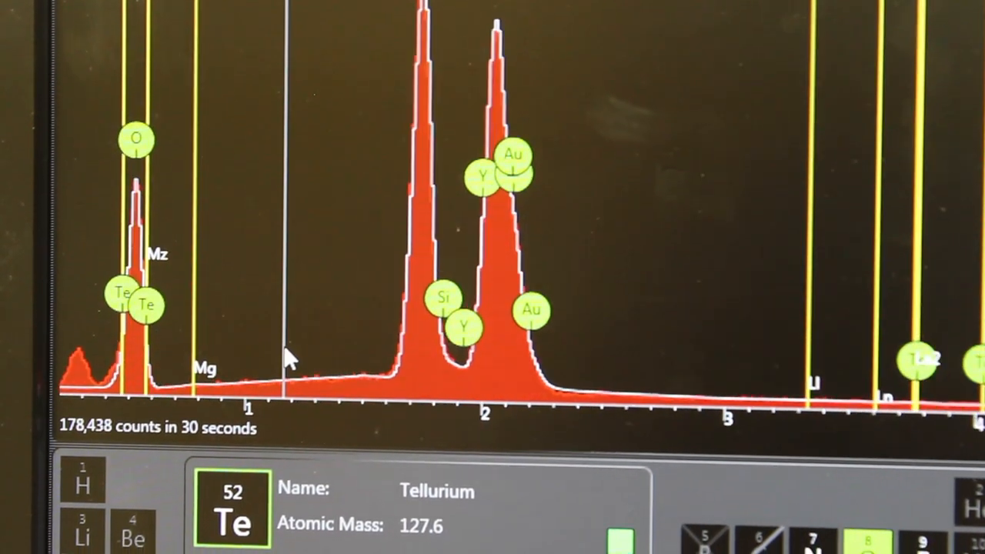
scroll(285, 346, up, 3)
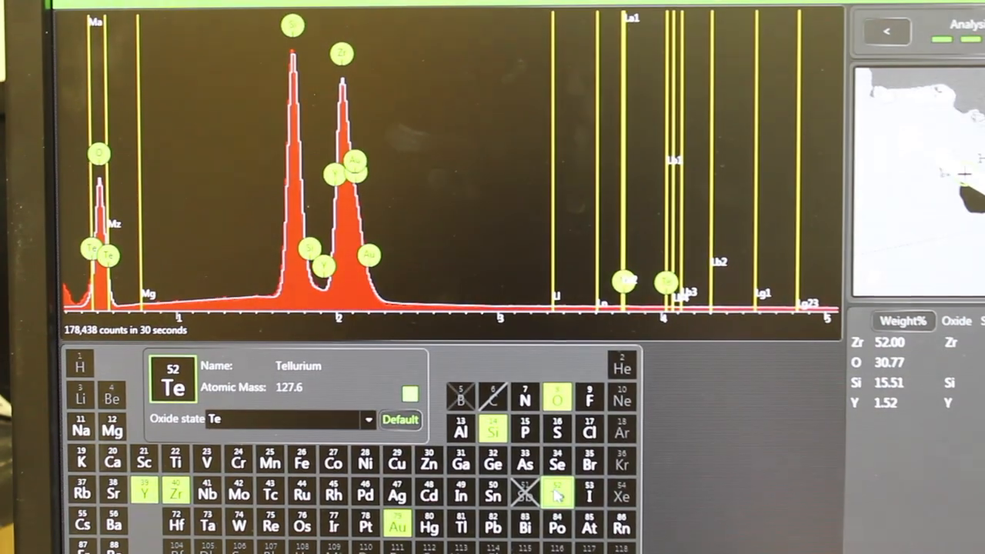
click(558, 495)
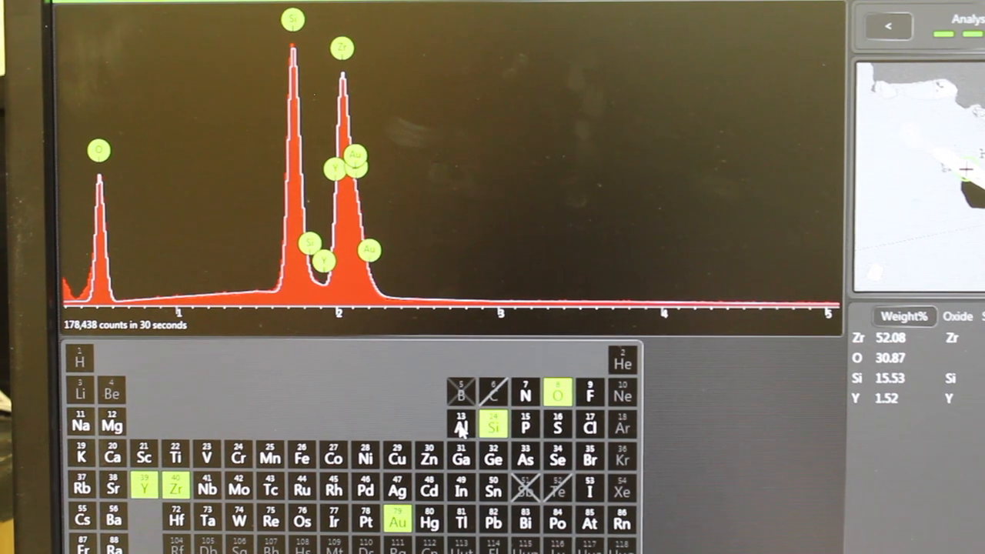
- Check aluminium's characteristic lines against the spectrum peaks
click(462, 427)
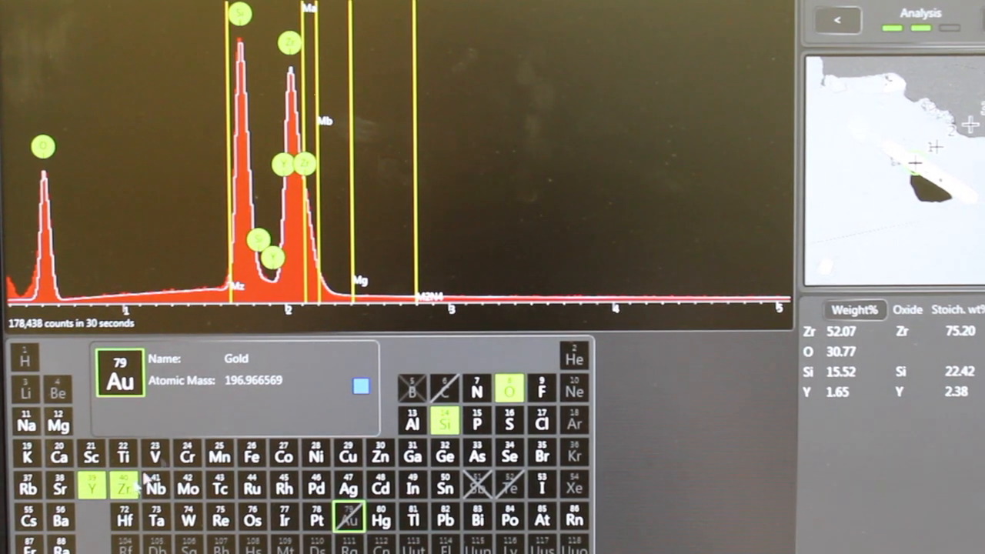
click(296, 142)
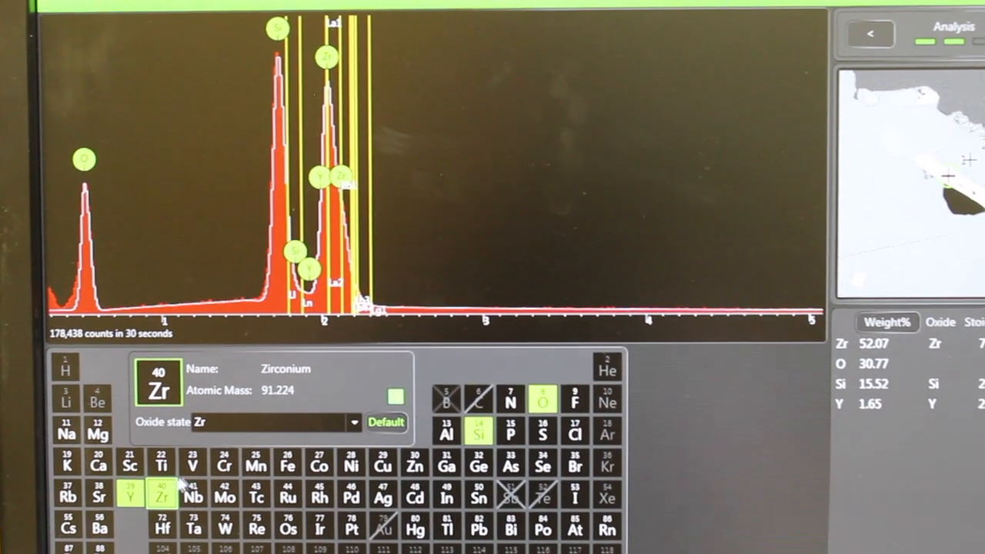
click(478, 433)
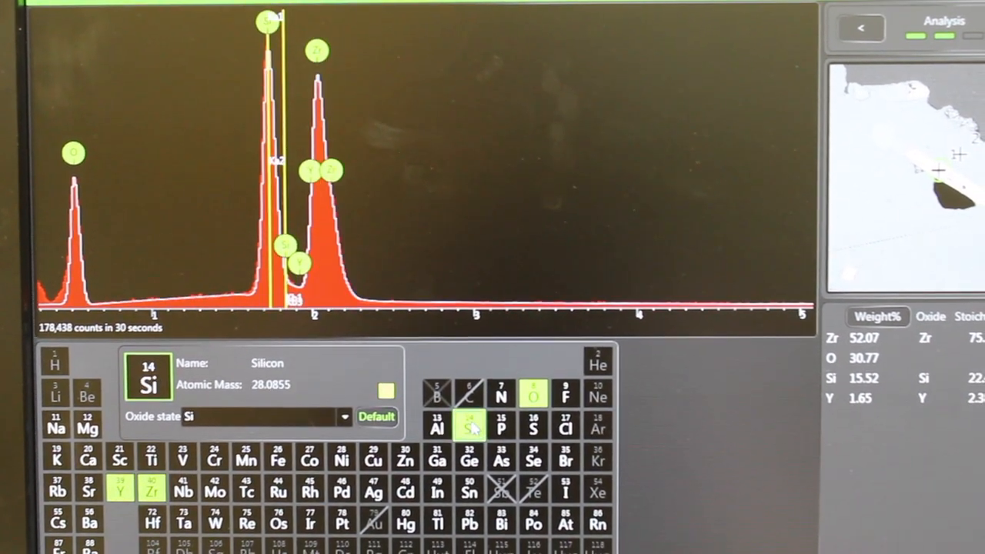